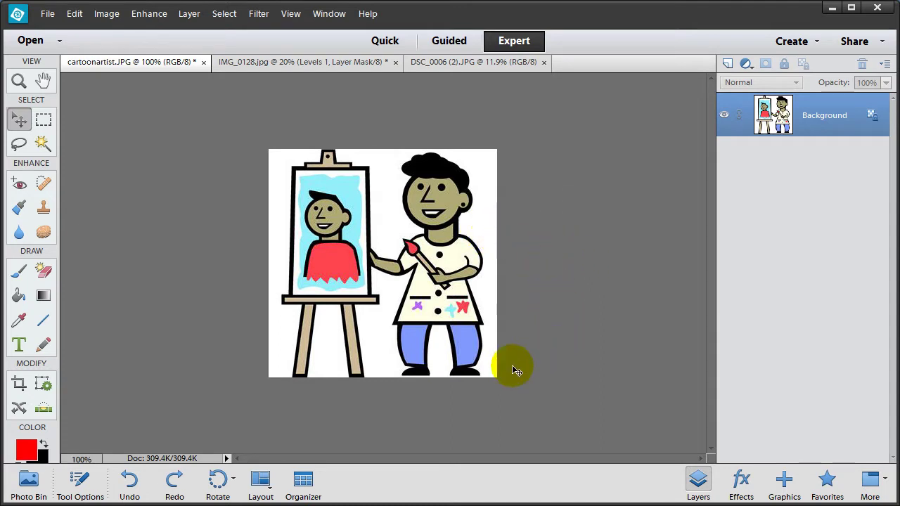
Erase the white background around the cartoon artist clipart to transparency with the Magic Eraser.
click(43, 275)
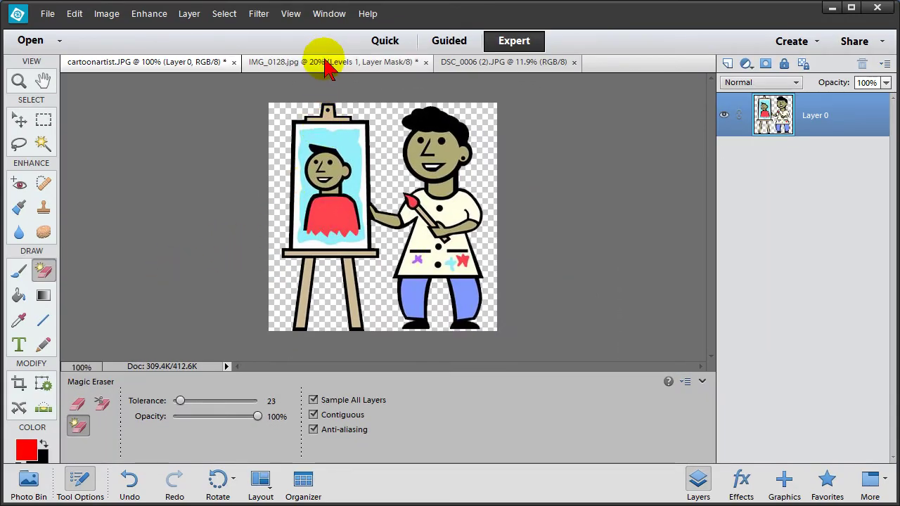
Switch to the IMG_0128 beach portrait and add a Levels adjustment layer, closing its settings.
click(324, 62)
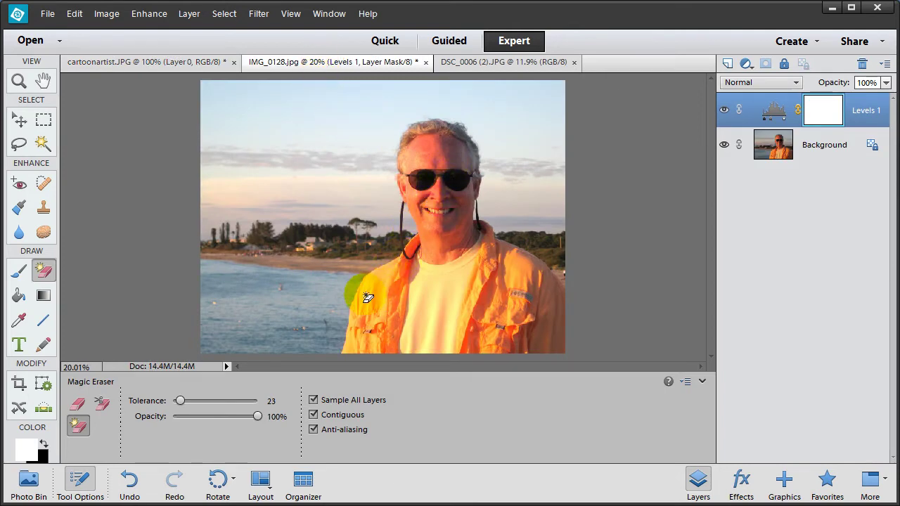
click(191, 17)
mouse_move(249, 138)
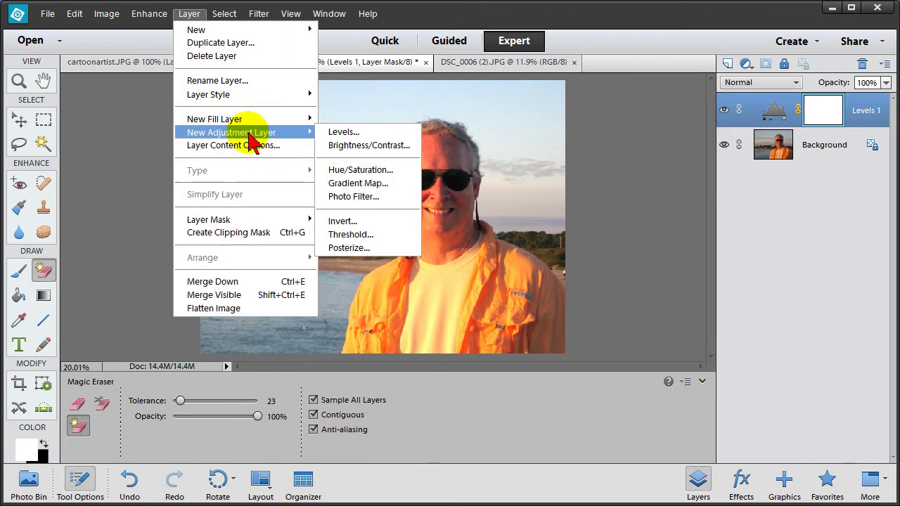
click(343, 133)
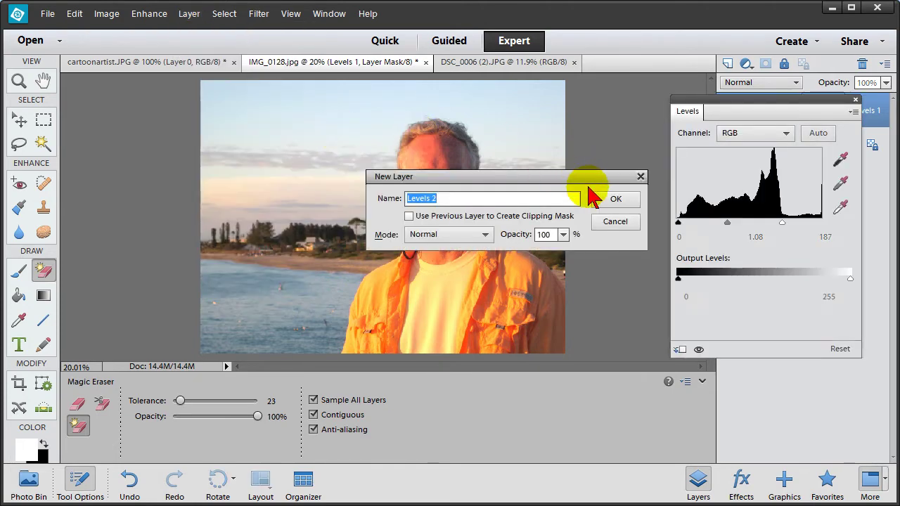
click(616, 223)
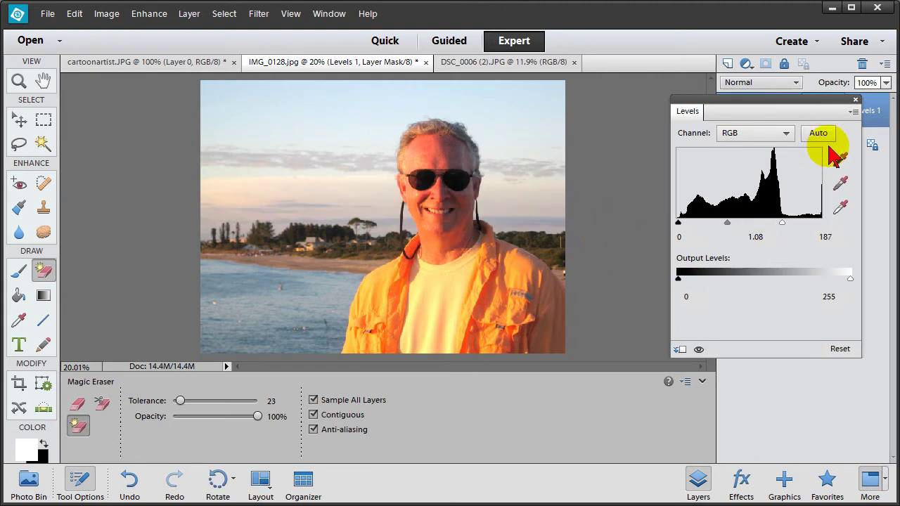
click(856, 99)
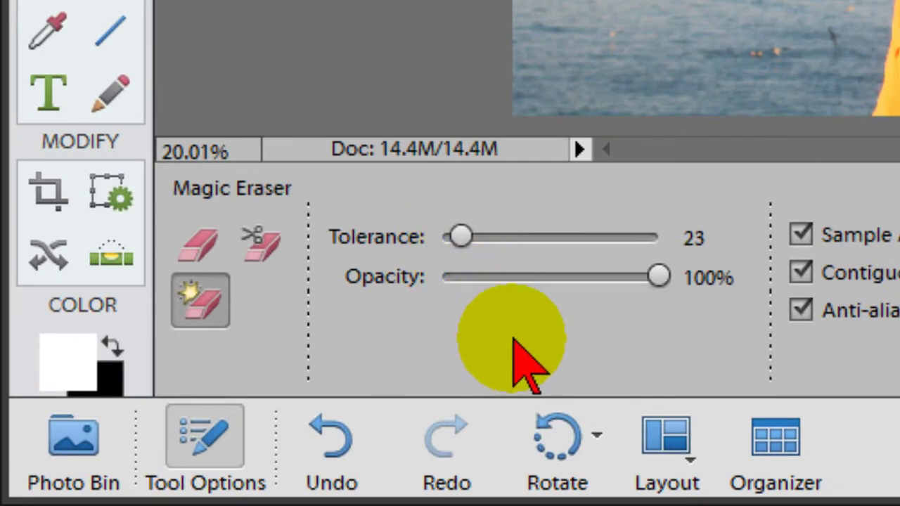
Raise the Magic Eraser tolerance and erase the sky and sea on the Background layer.
drag(458, 237, 526, 241)
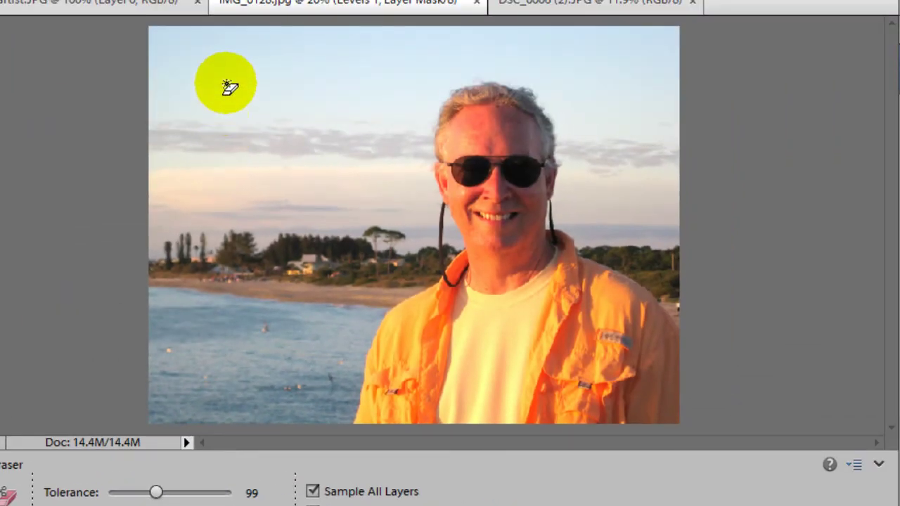
key(alt+bracketleft)
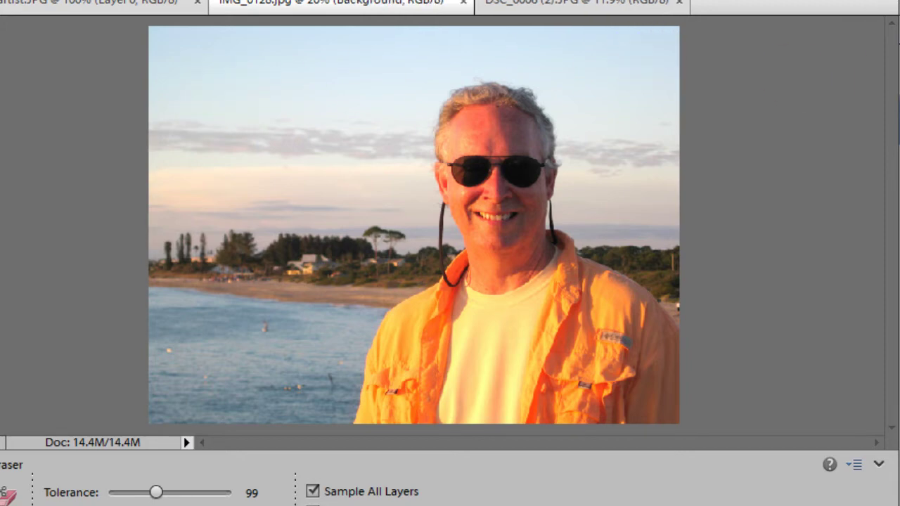
click(204, 84)
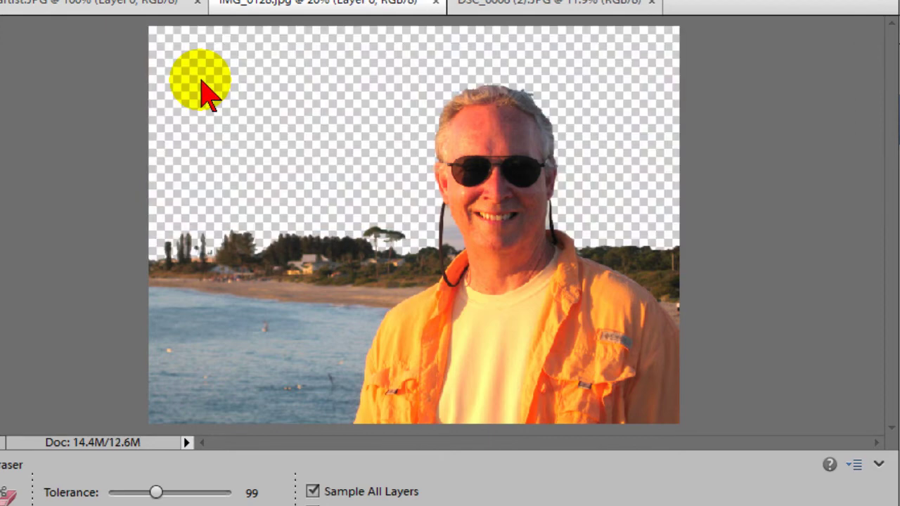
click(194, 355)
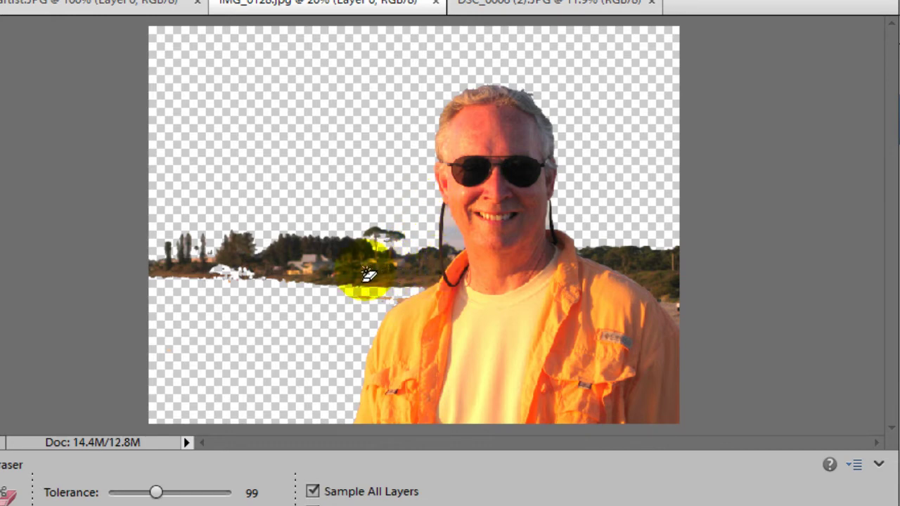
Lower the tolerance to about 25 and erase the treeline on both sides and beside the shirt.
drag(156, 492, 131, 493)
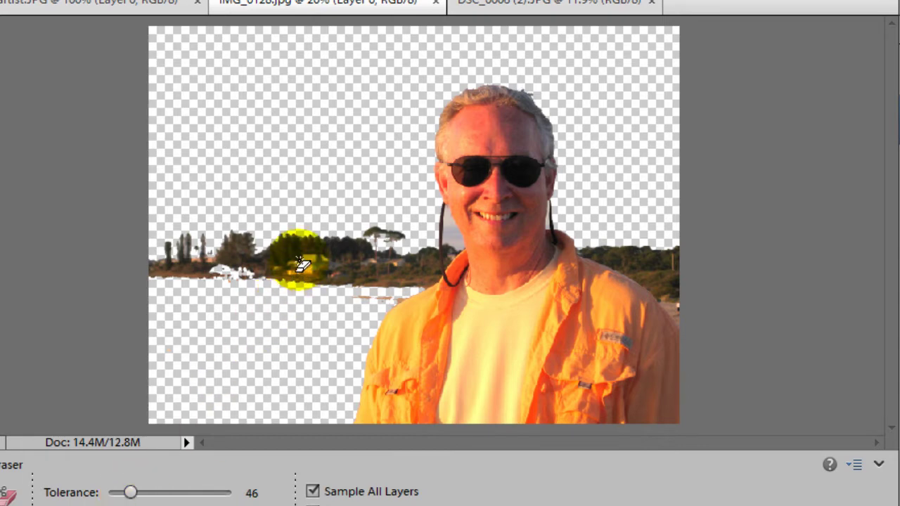
click(296, 248)
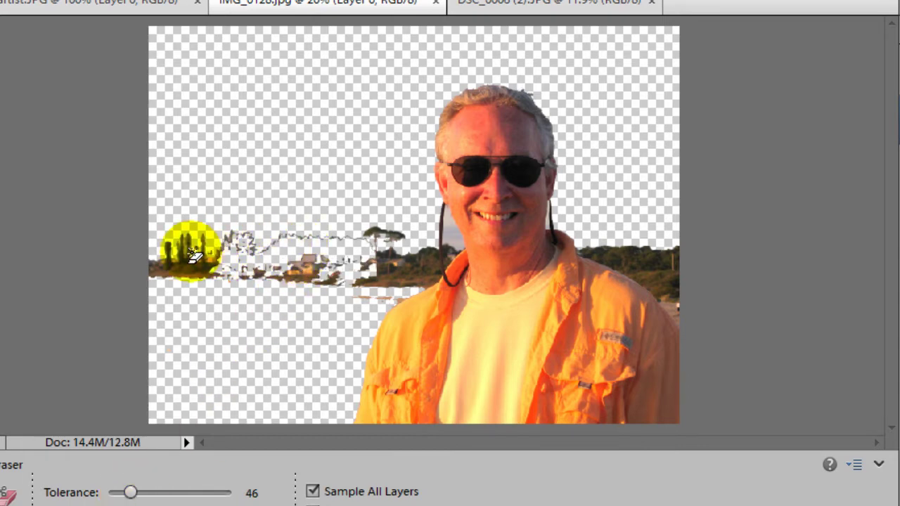
click(402, 261)
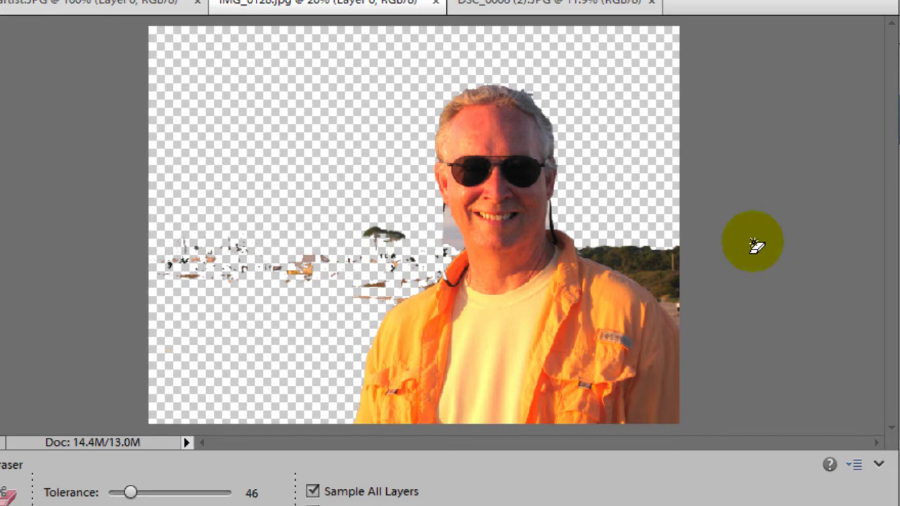
click(651, 271)
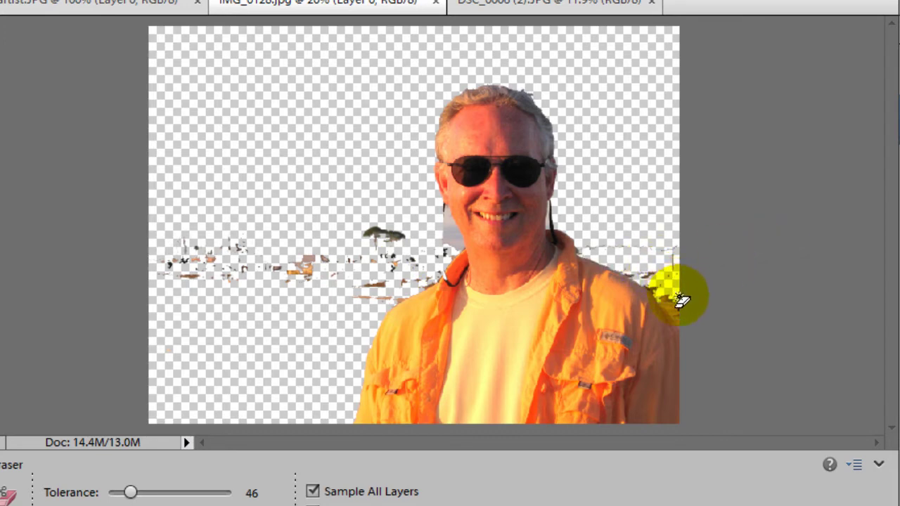
drag(131, 492, 126, 494)
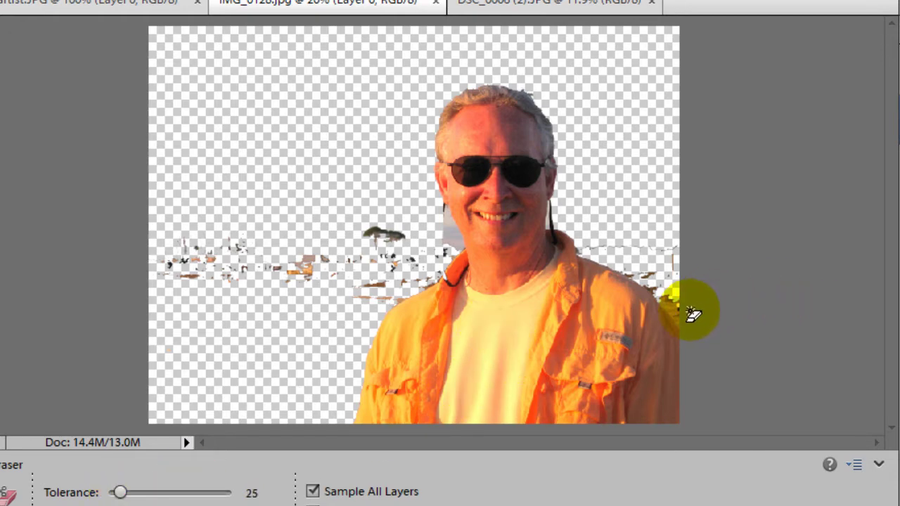
click(672, 308)
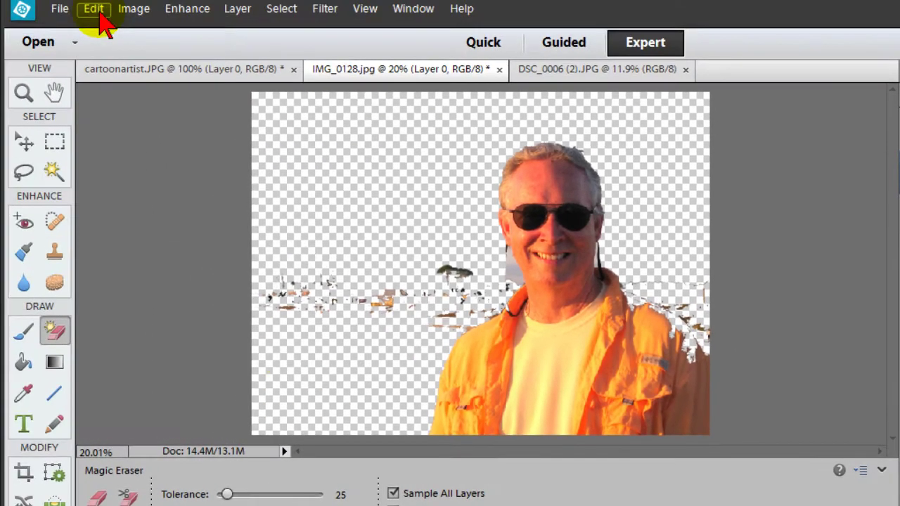
Undo the erase beside the shirt and lower the Magic Eraser tolerance to 15.
click(98, 12)
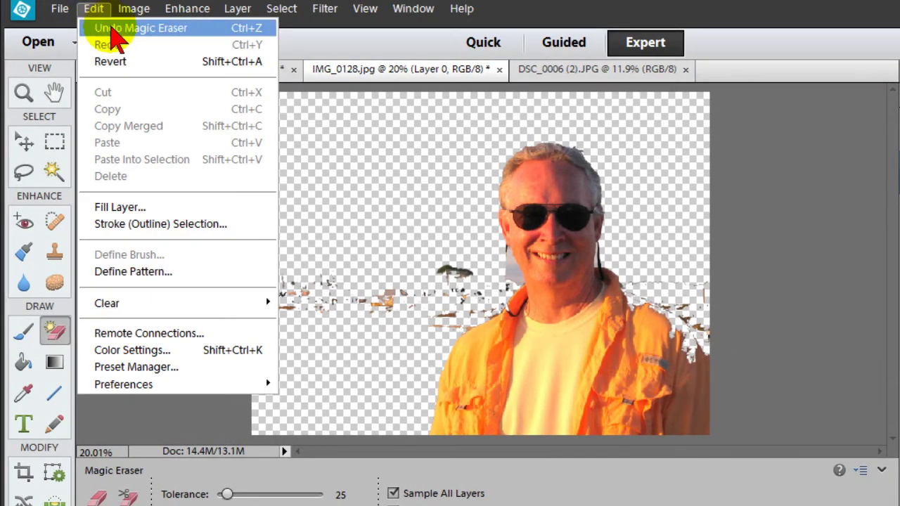
click(111, 32)
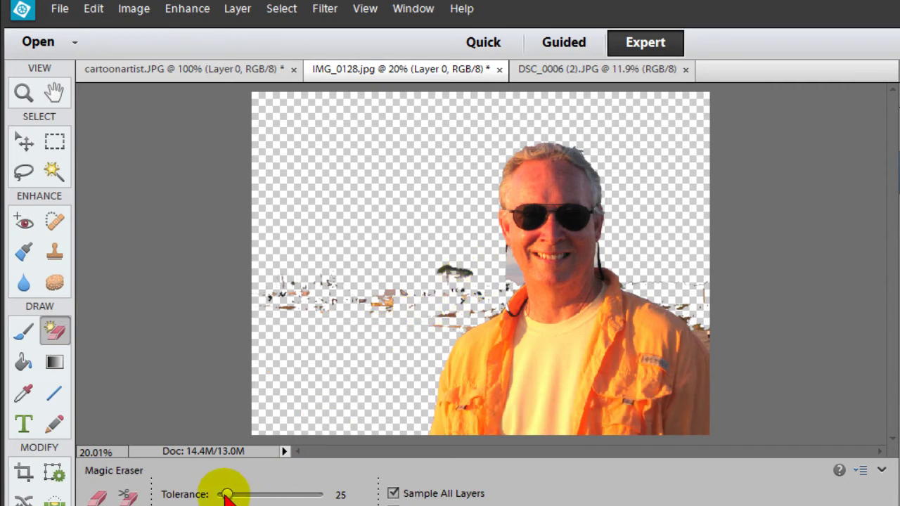
drag(225, 495, 220, 495)
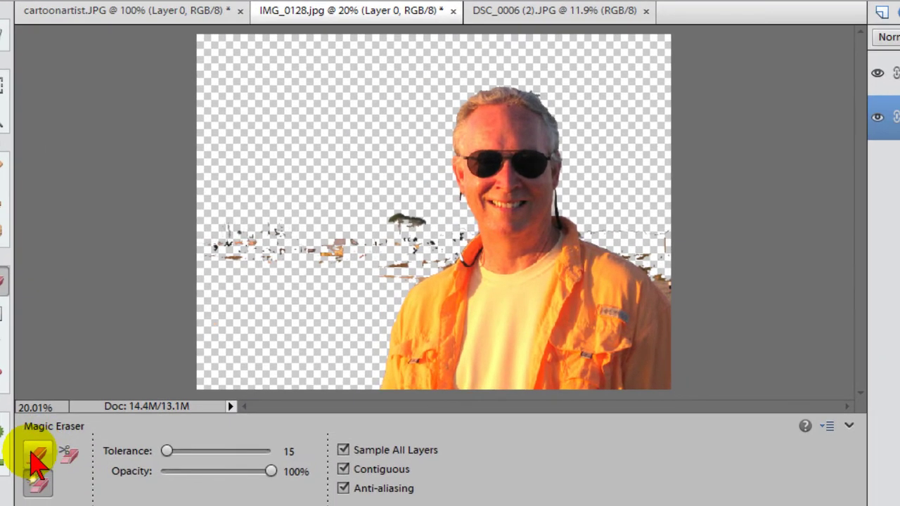
Switch to the regular Eraser at 81 px and wipe out the stray specks left of the man.
click(96, 499)
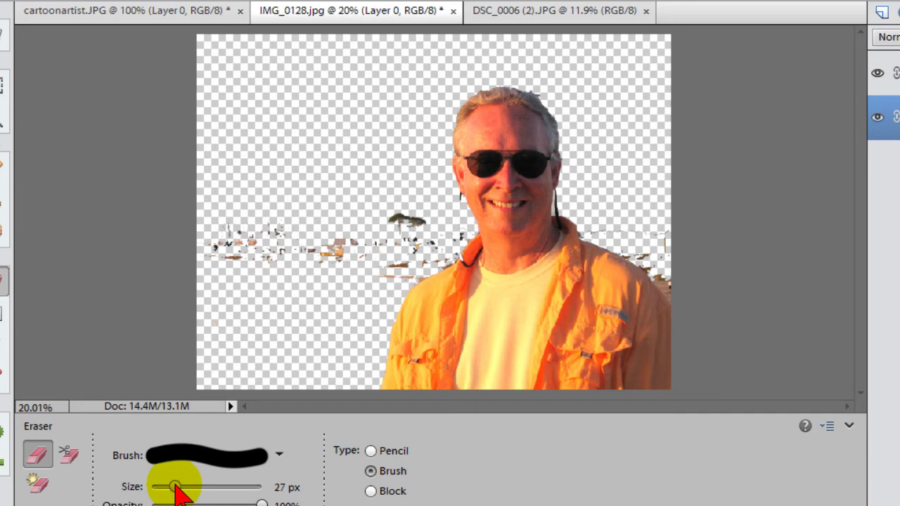
drag(176, 492, 190, 490)
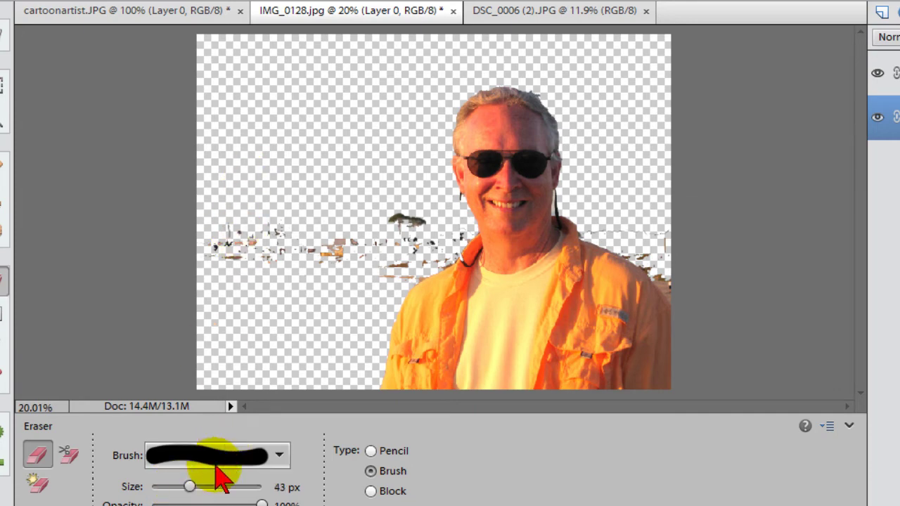
drag(192, 487, 211, 488)
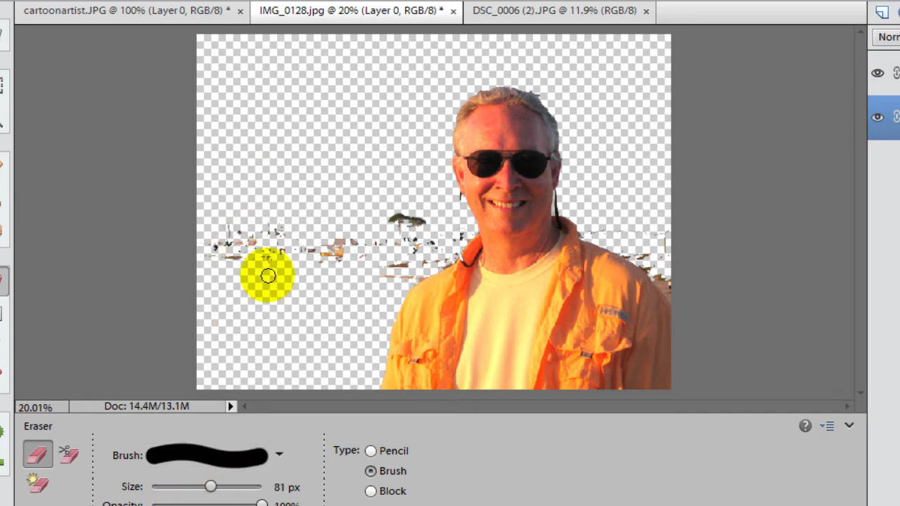
mouse_move(268, 276)
mouse_down()
mouse_move(231, 227)
mouse_move(217, 261)
mouse_move(240, 264)
mouse_move(267, 205)
mouse_move(285, 231)
mouse_move(327, 247)
mouse_move(323, 258)
mouse_move(422, 247)
mouse_up()
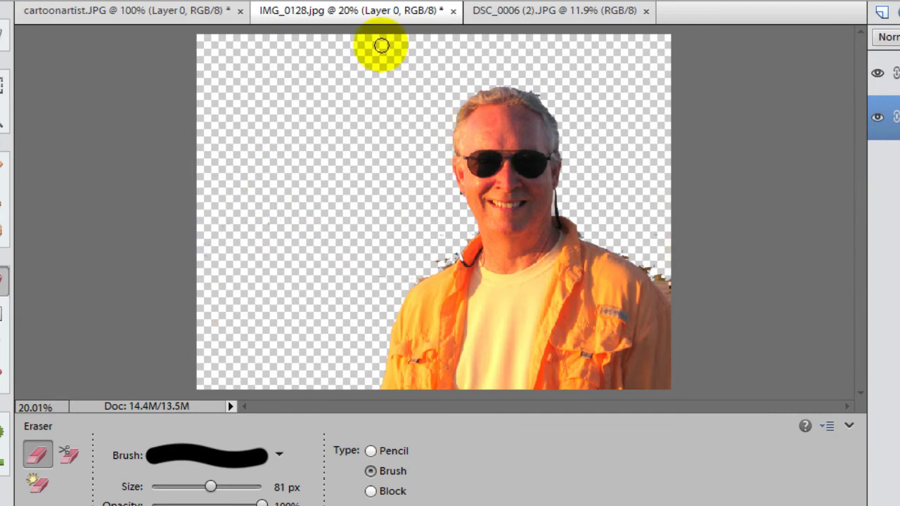
Zoom in to 25%, clean the edges with a smaller eraser, then fit the photo on screen.
key(alt+v)
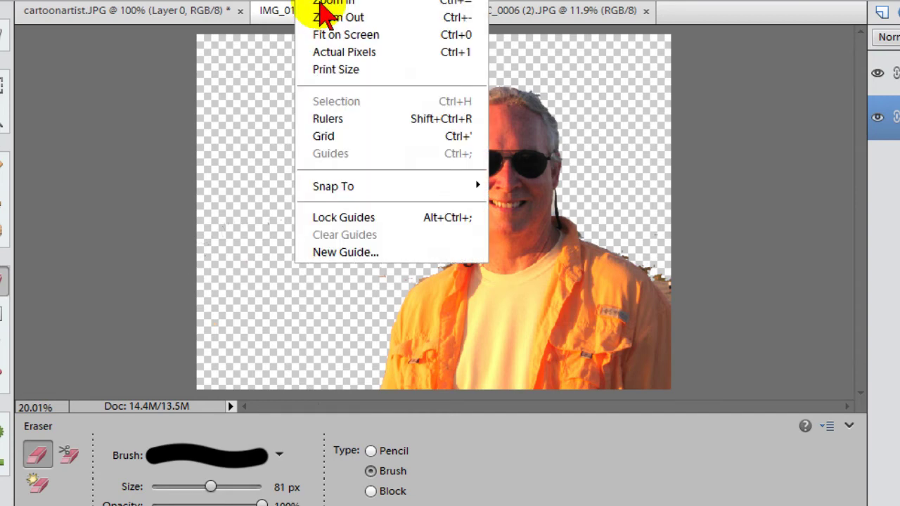
click(345, 4)
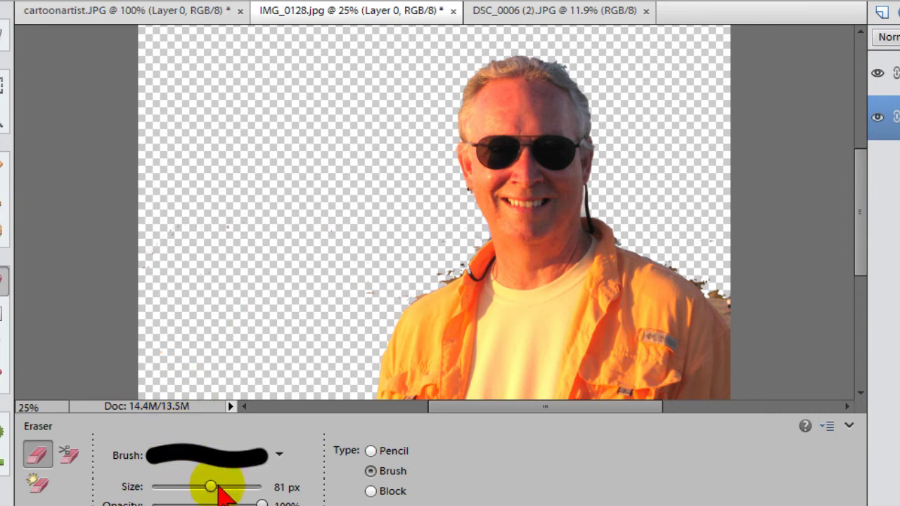
drag(212, 486, 169, 486)
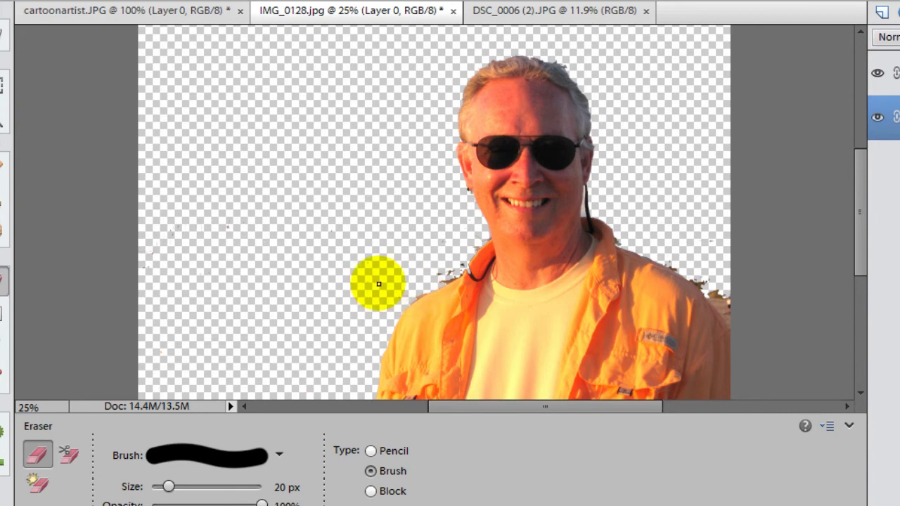
key(ctrl+0)
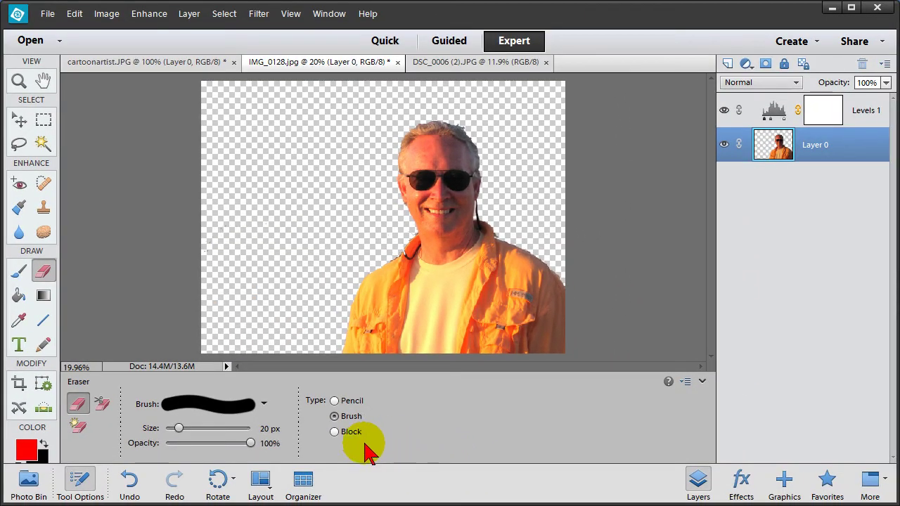
Drag the DSC_0006 house photo from the Photo Bin into the portrait and move its layer below Layer 0.
click(30, 486)
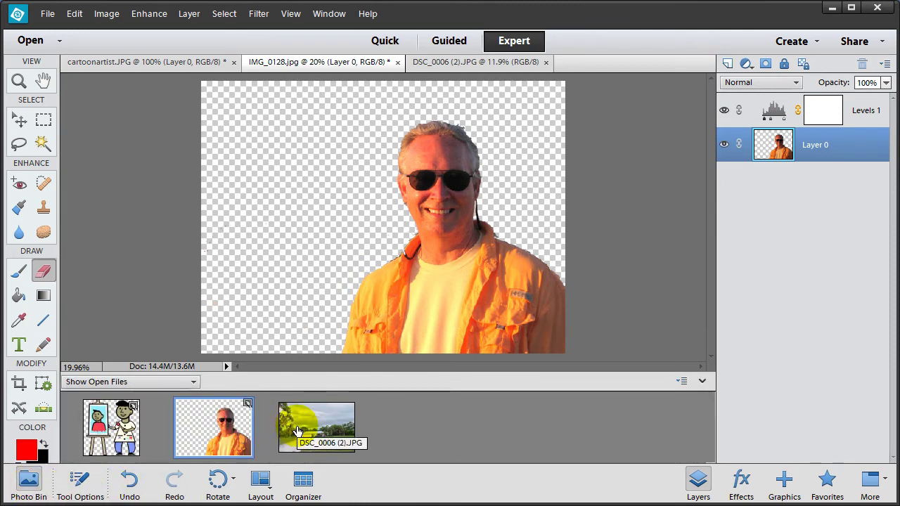
drag(324, 448, 260, 187)
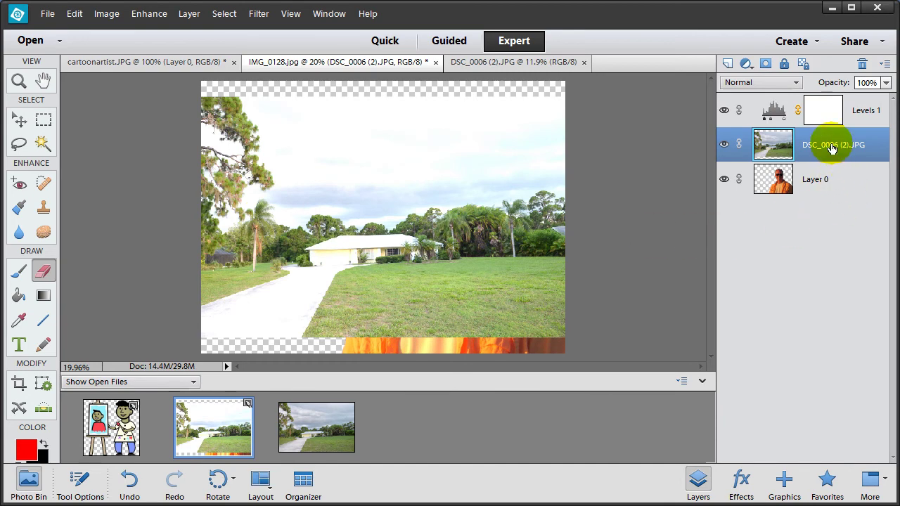
drag(828, 146, 830, 215)
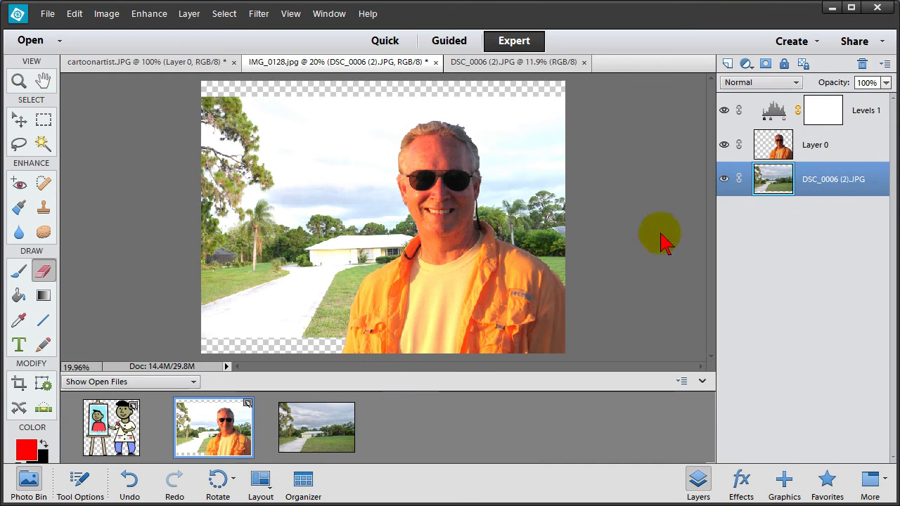
Scale the house photo layer up to about 108% with the Move tool so it fills the canvas.
click(19, 120)
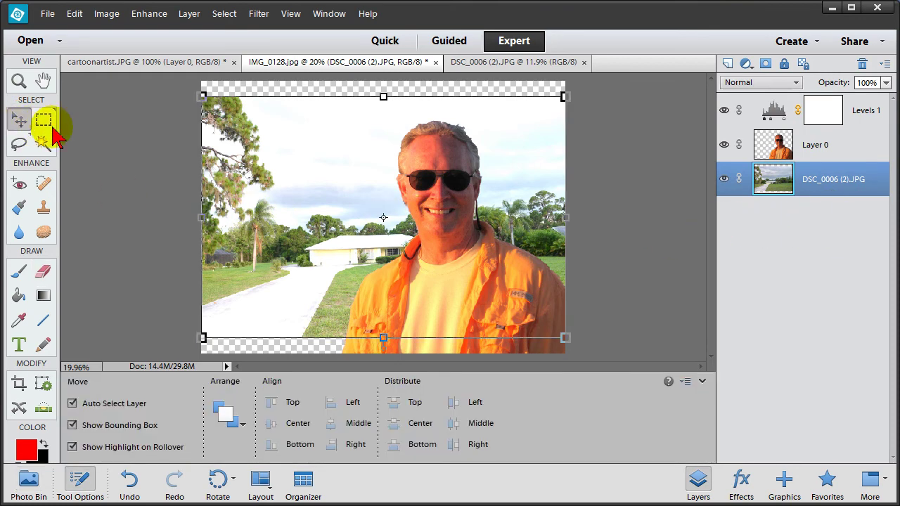
drag(203, 94, 175, 80)
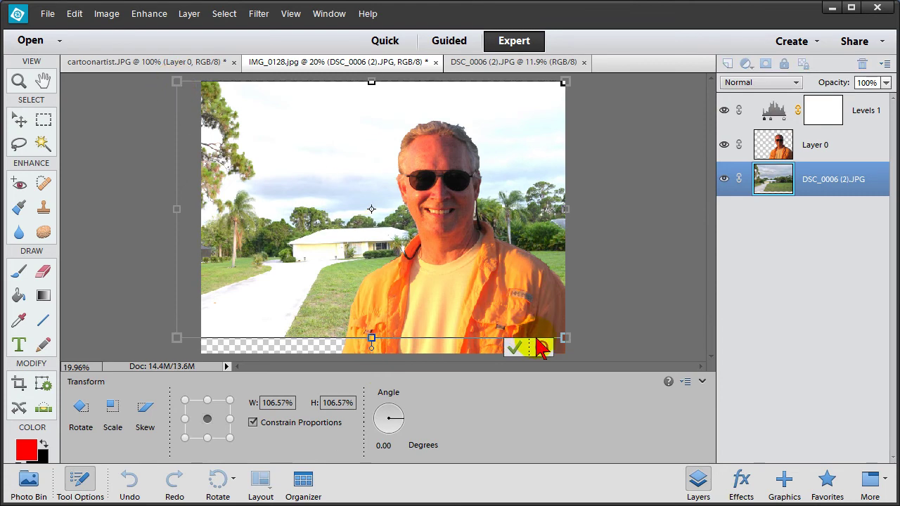
drag(566, 342, 571, 379)
click(539, 352)
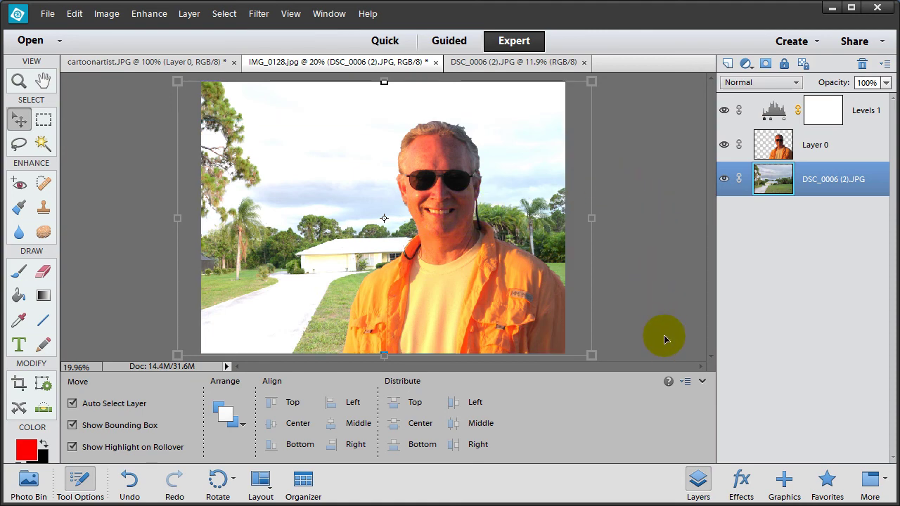
Collapse Tool Options, view the cartoonartist clipart from the Photo Bin, then return to the IMG_0128 composite.
click(703, 381)
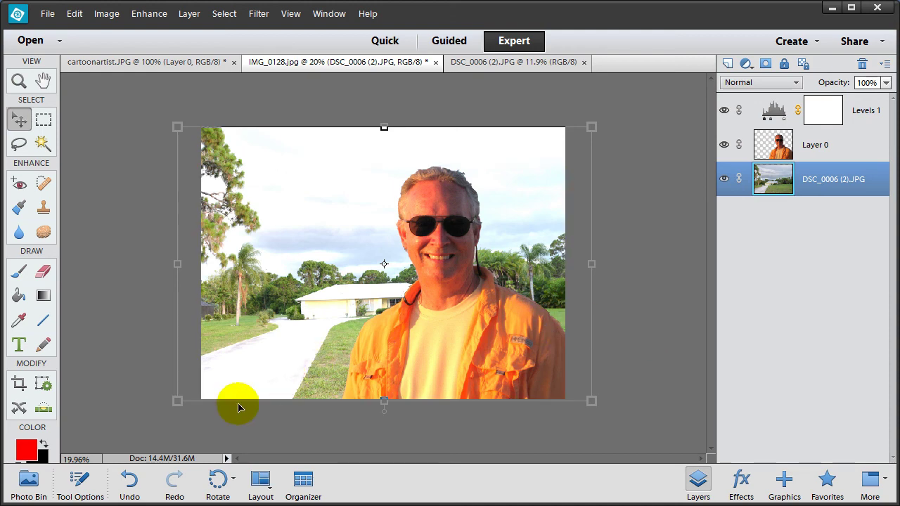
click(9, 492)
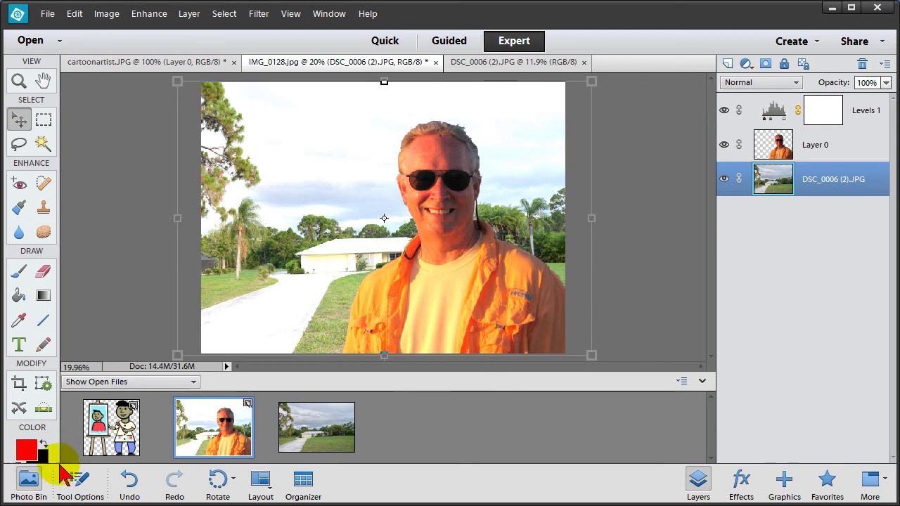
click(105, 437)
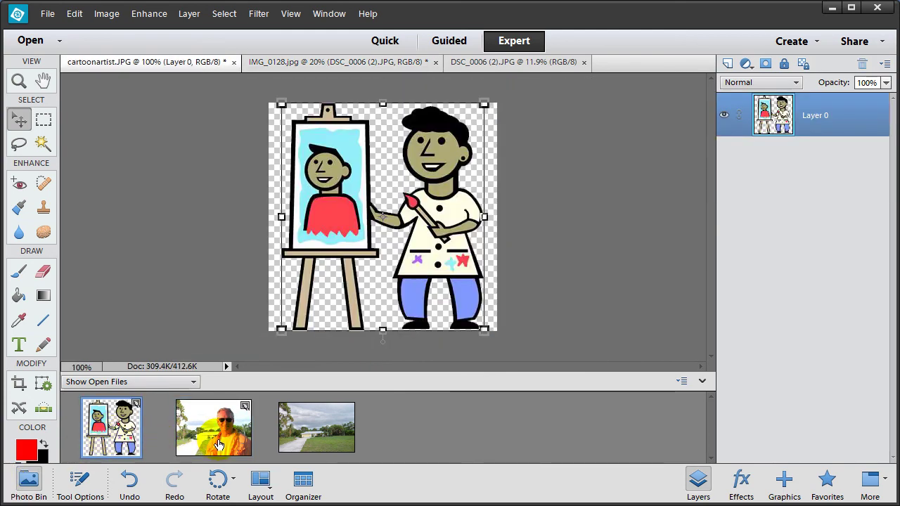
click(219, 445)
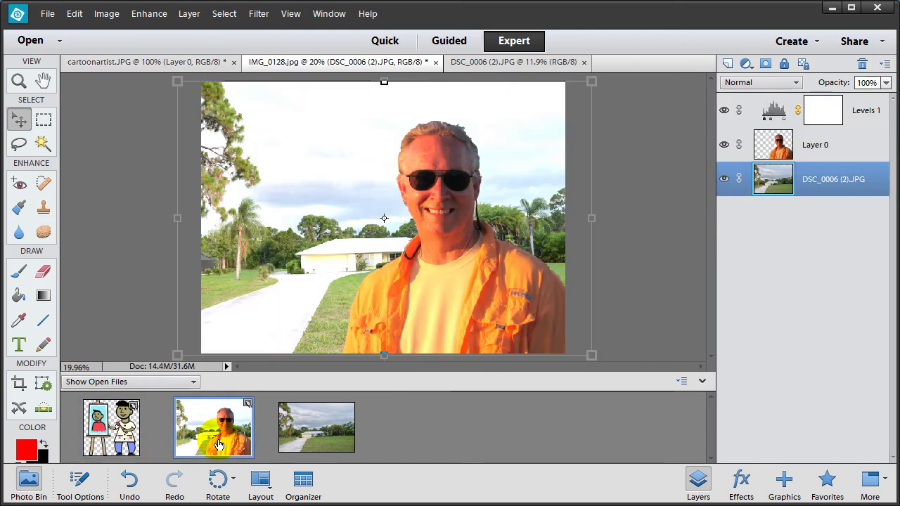